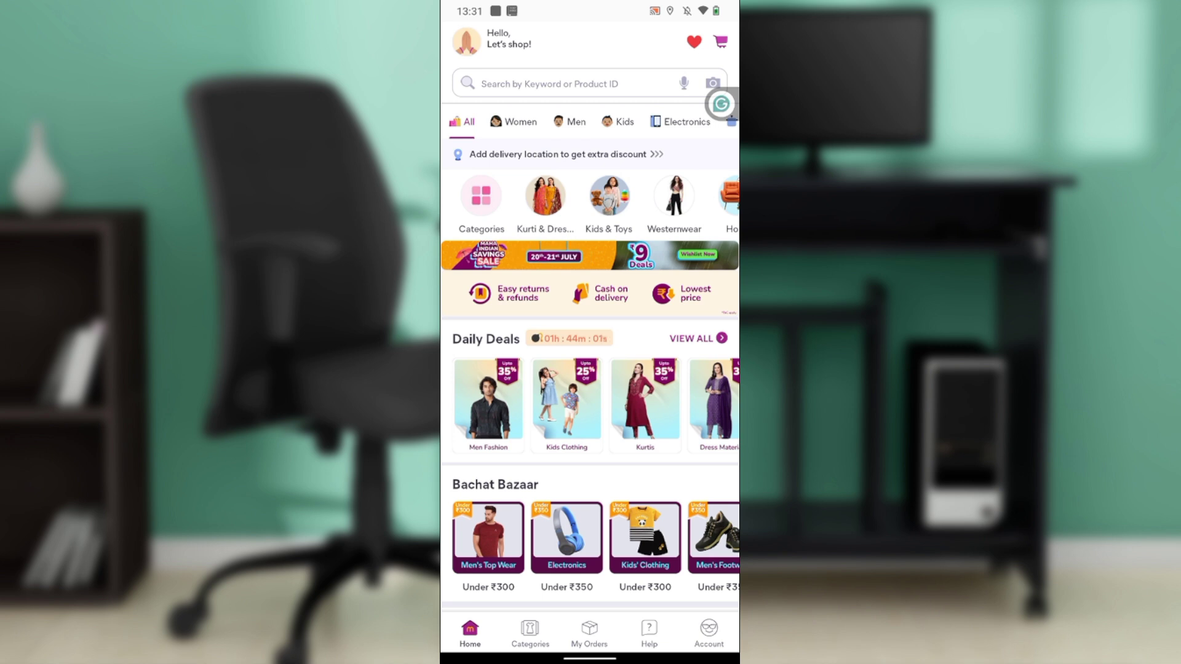
scroll(590, 415, "down", 1)
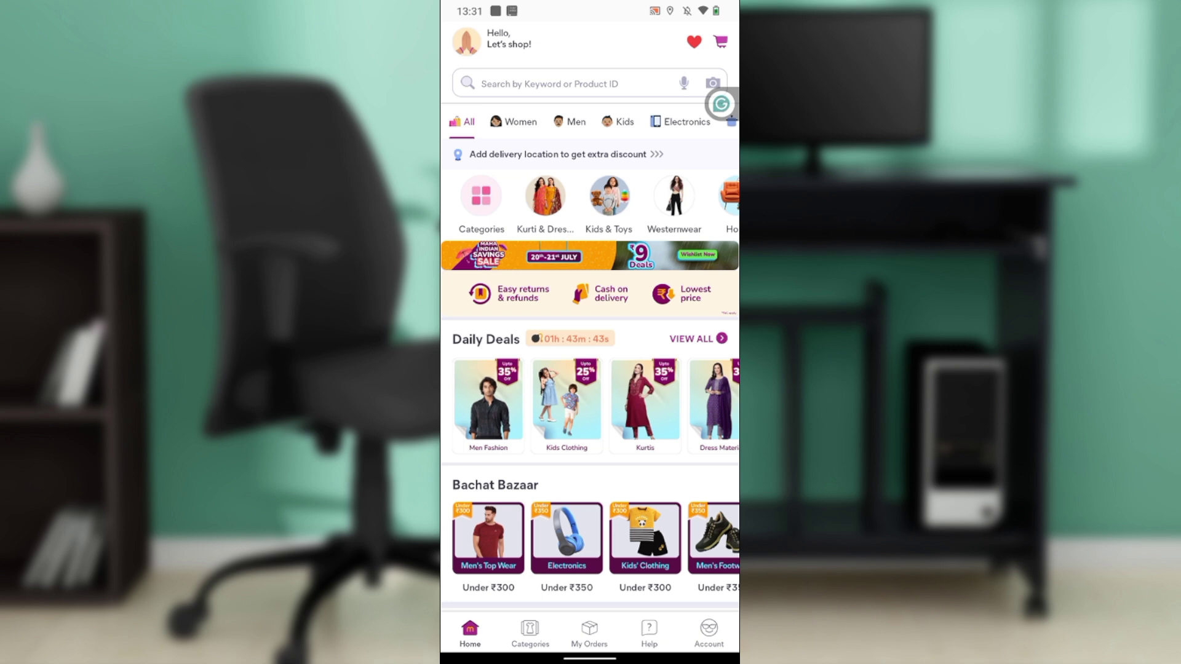
scroll(590, 369, "down", 1)
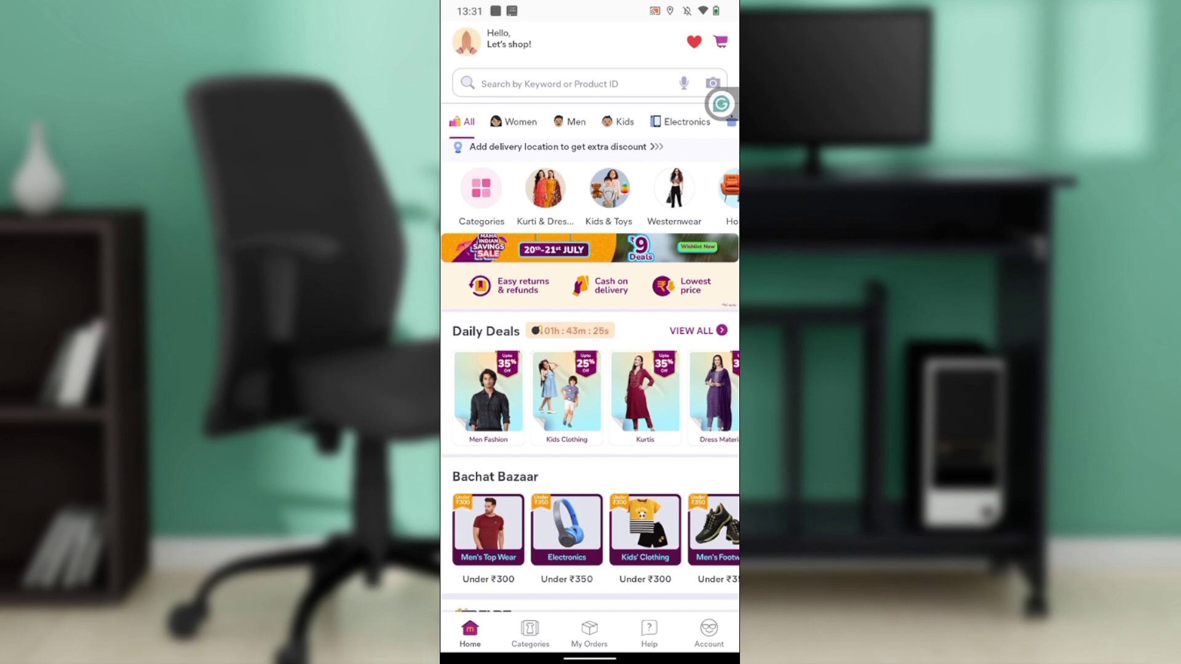
scroll(590, 369, "down", 1)
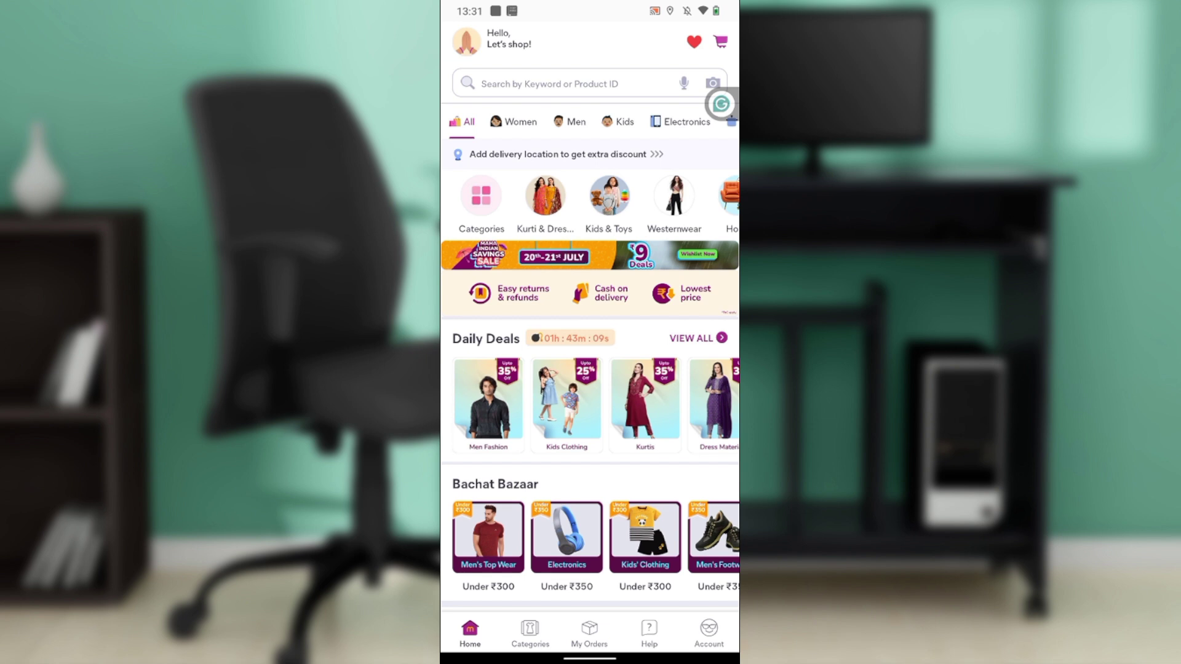
Search Meesho for 'car' and show its results, dismissing the voice-search tip
left_click(563, 83)
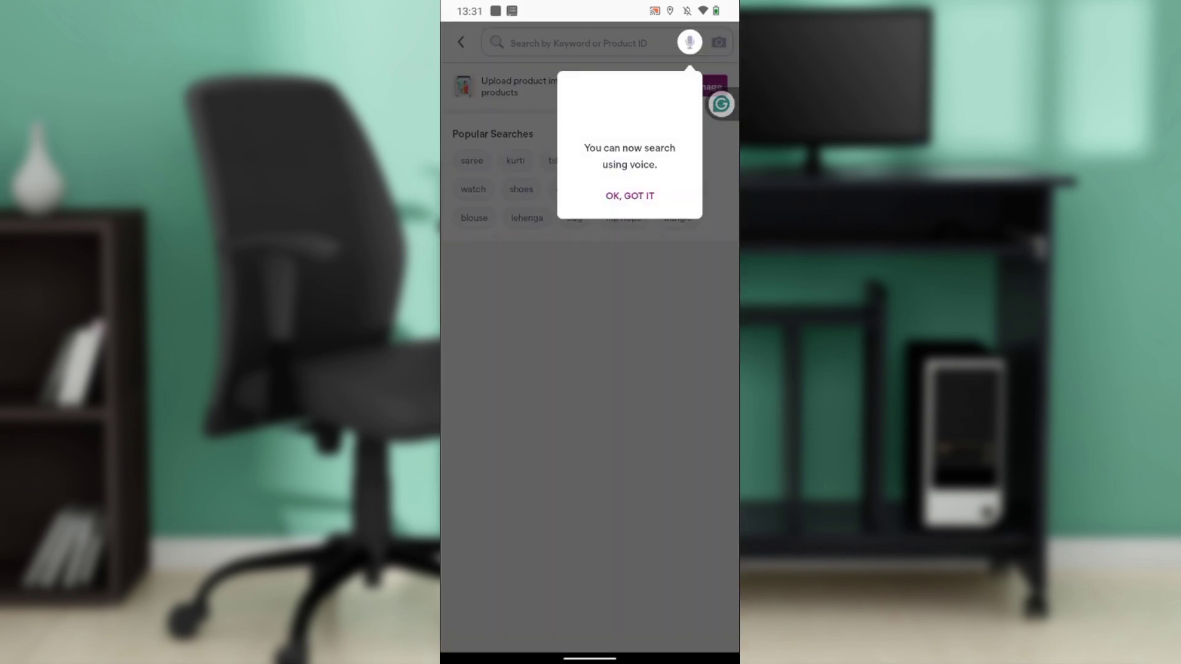
left_click(629, 195)
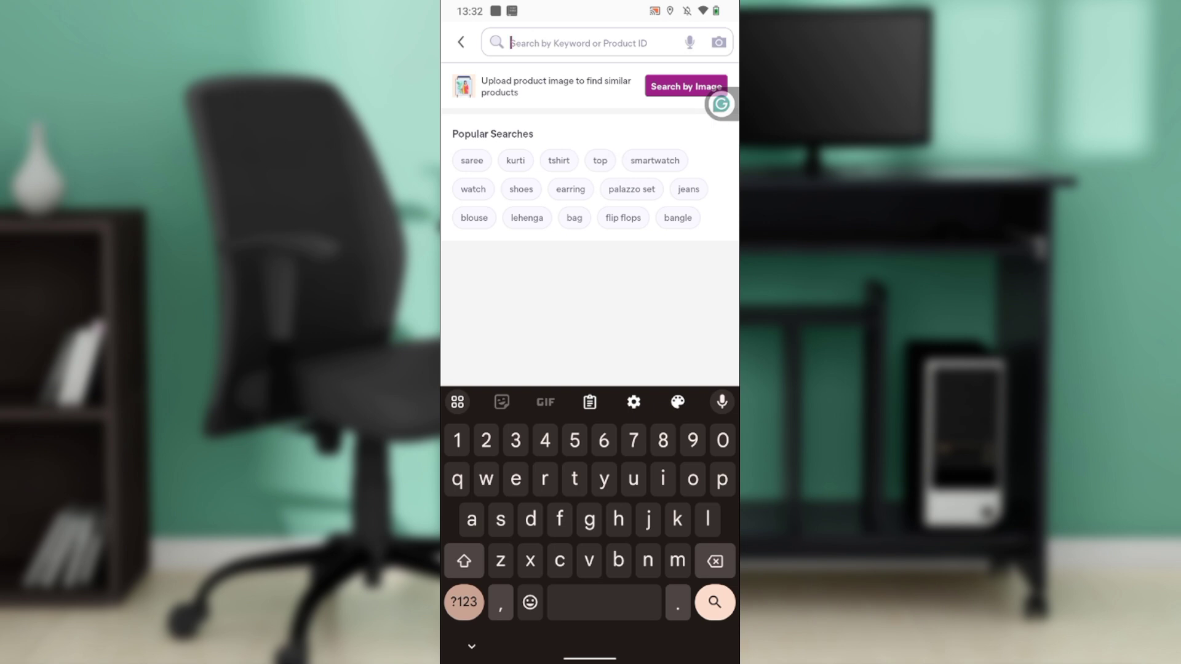
left_click(545, 440)
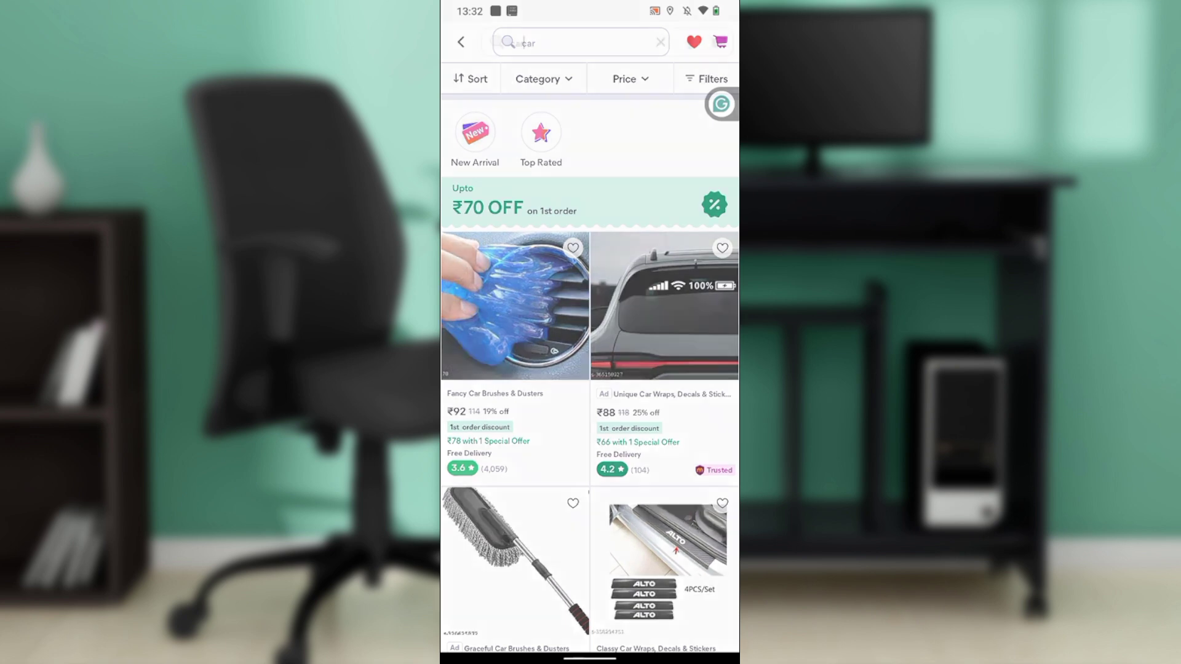
left_click(581, 43)
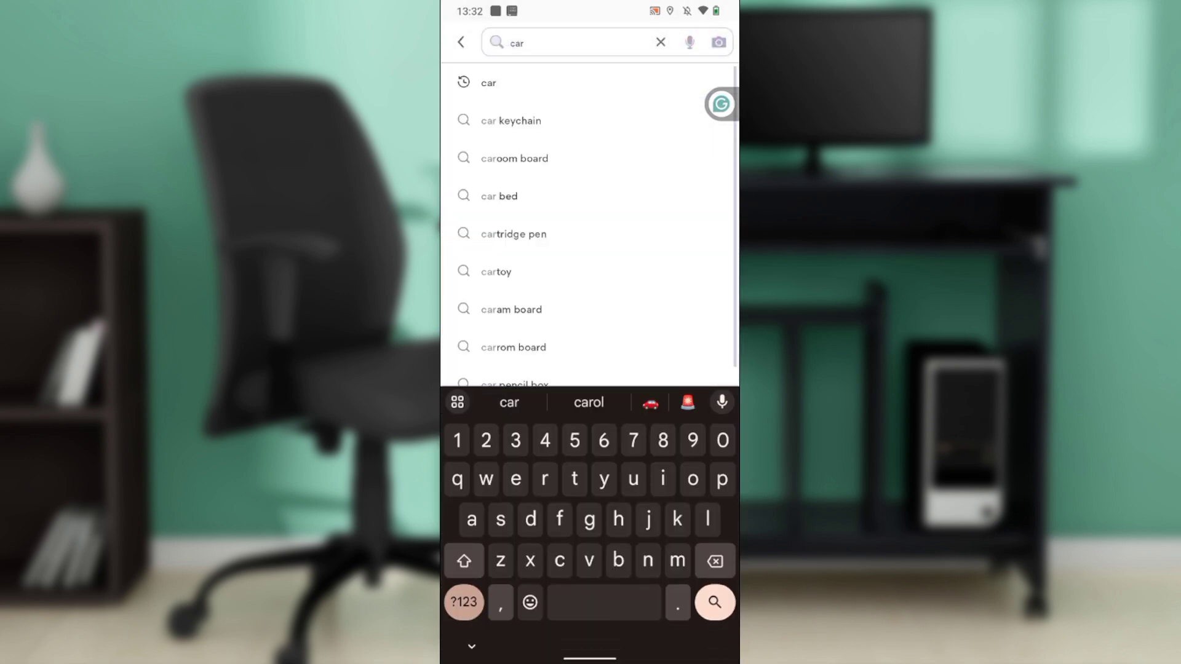
left_click(715, 602)
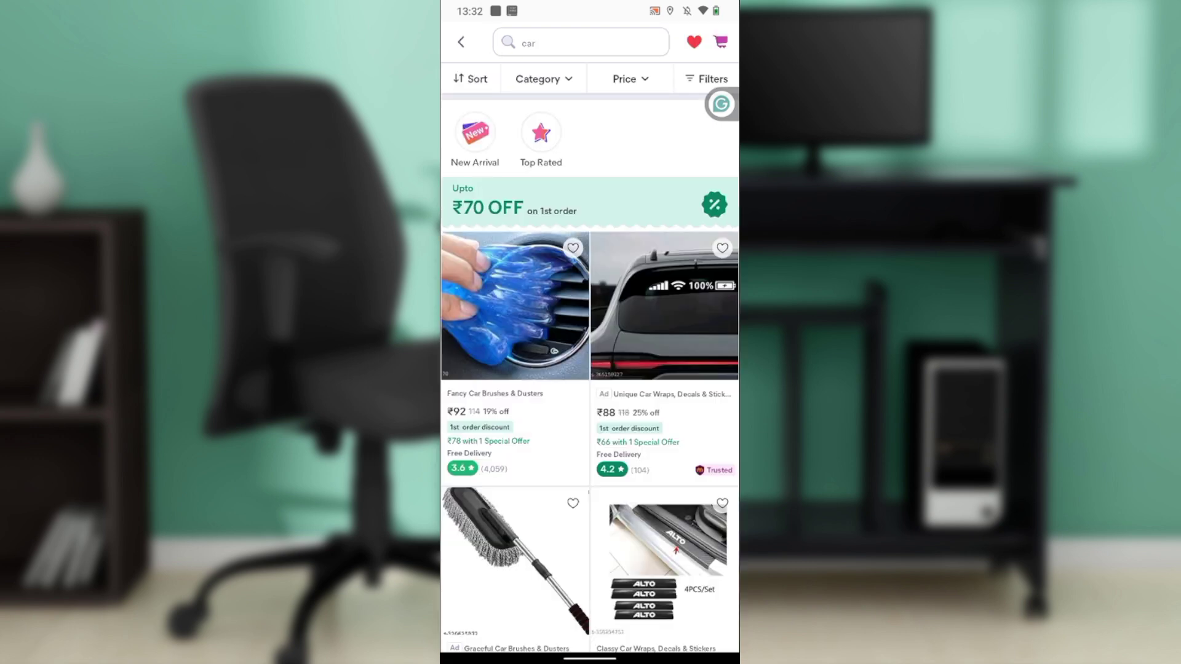
Replace the query with 'bus' and show the bus results
left_click(582, 42)
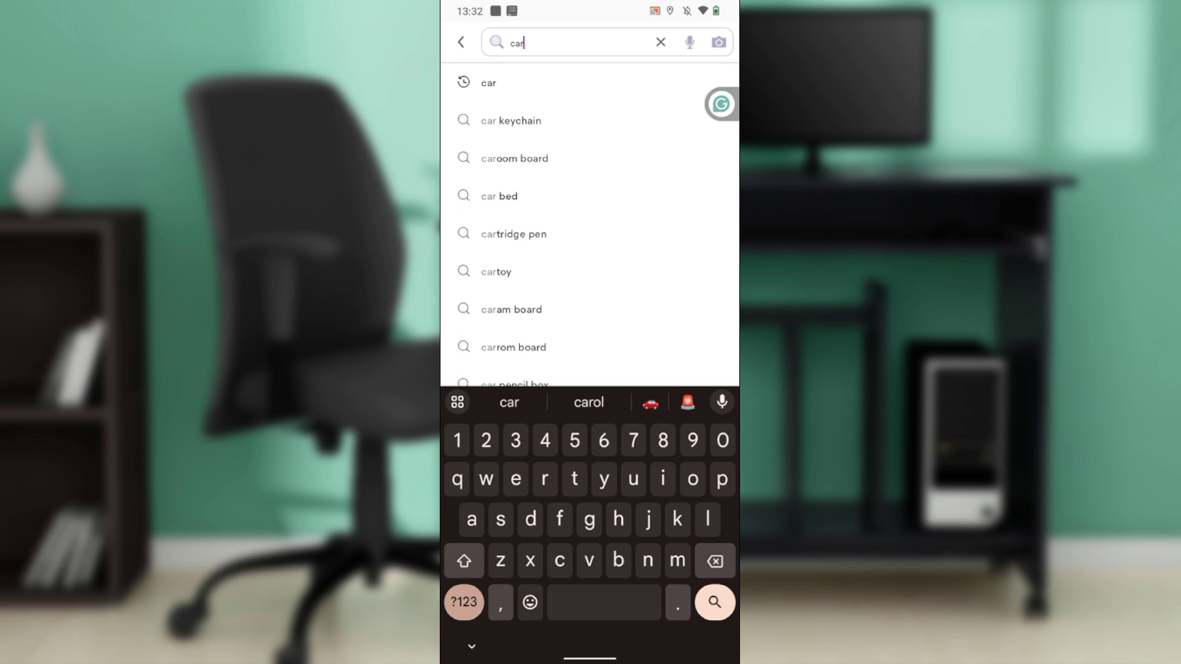
left_click(715, 561)
left_click(716, 561)
left_click(618, 562)
type("us")
left_click(714, 601)
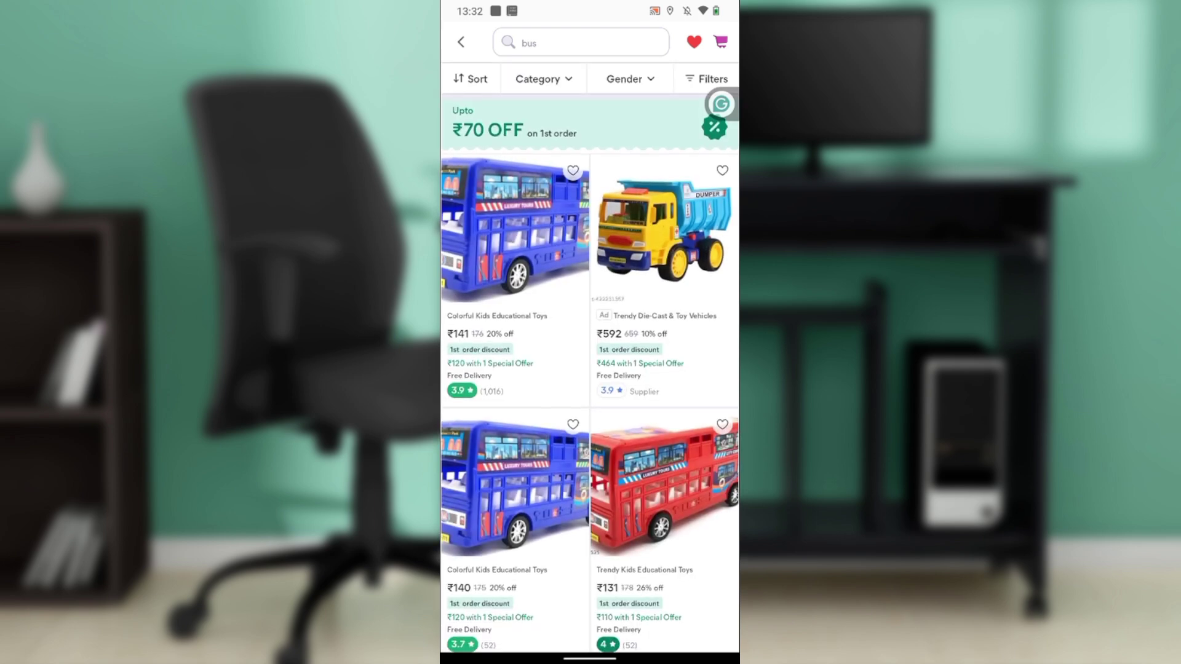
Return home and confirm bus and car appear under Your Recent Searches
left_click(460, 42)
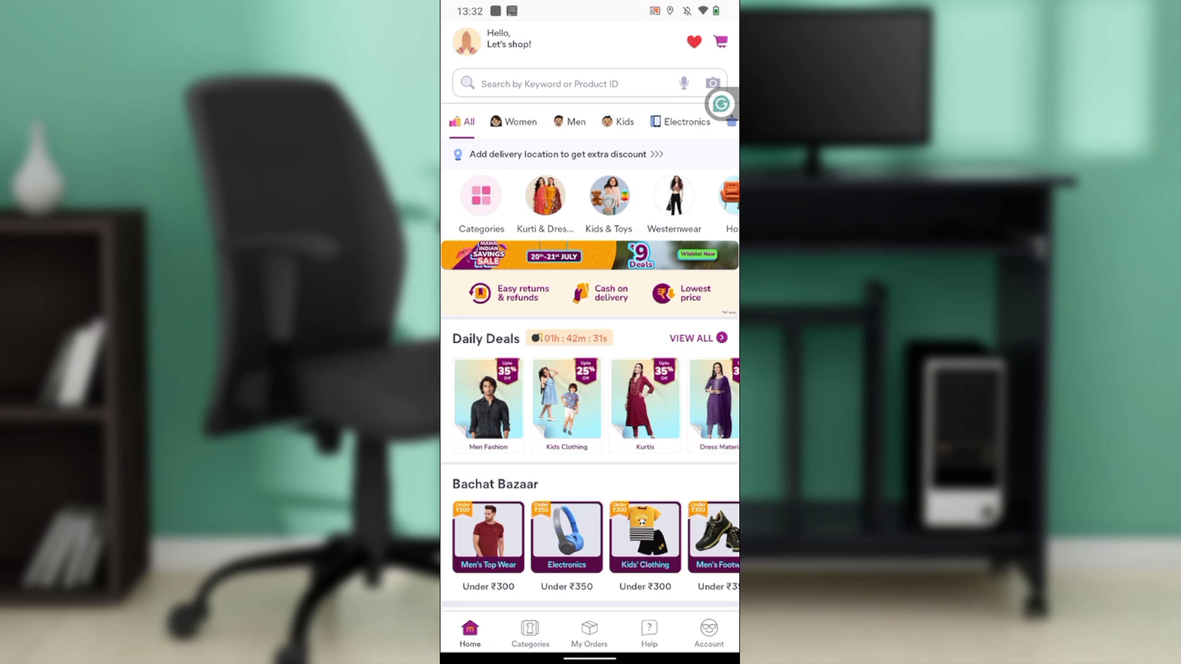
left_click(572, 83)
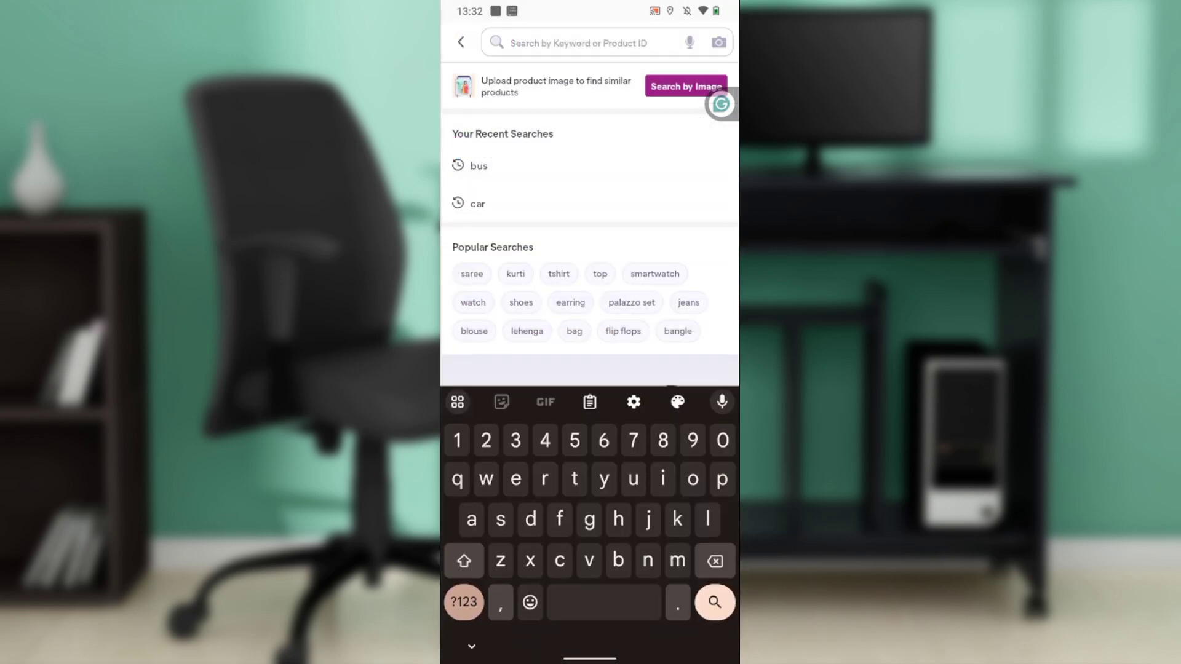
key("Escape")
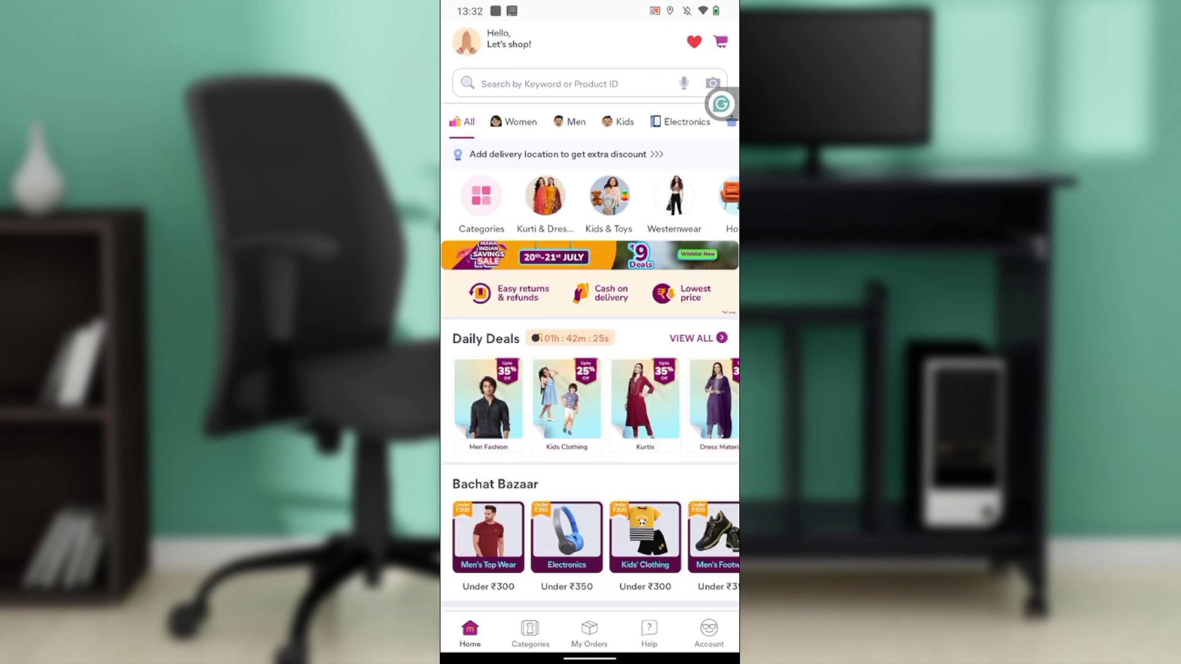
Open Meesho's Storage and cache page in Android Settings
key("super")
key("super")
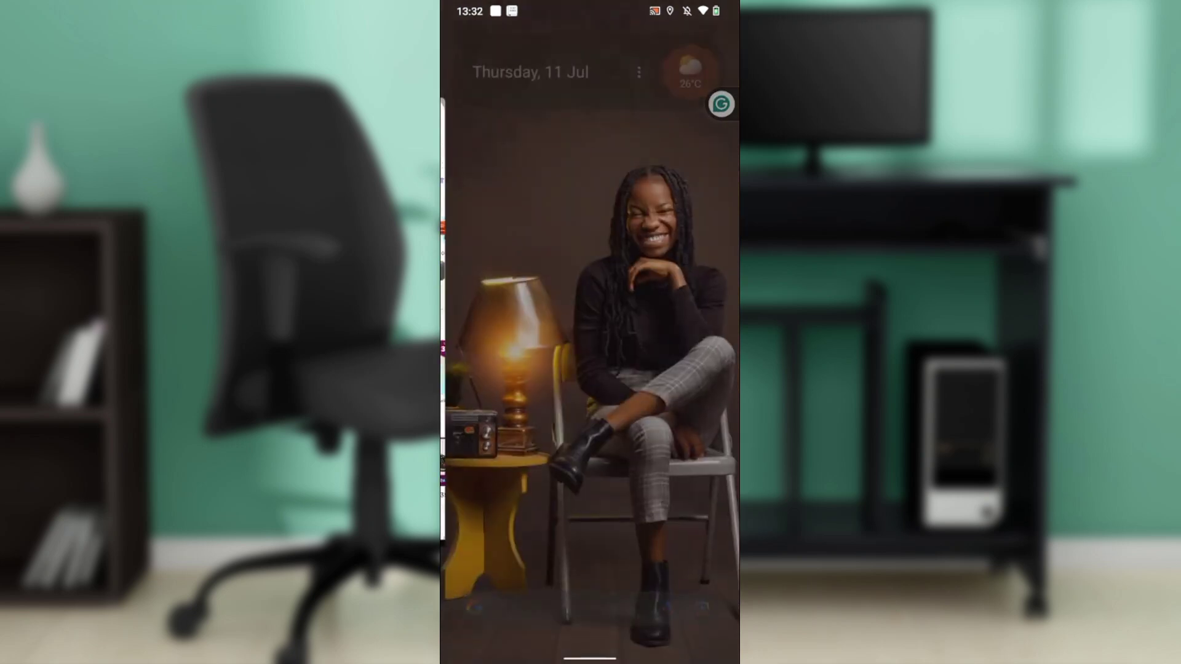
scroll(591, 369, "down", 3)
scroll(591, 369, "down", 10)
scroll(591, 369, "up", 3)
left_click(478, 431)
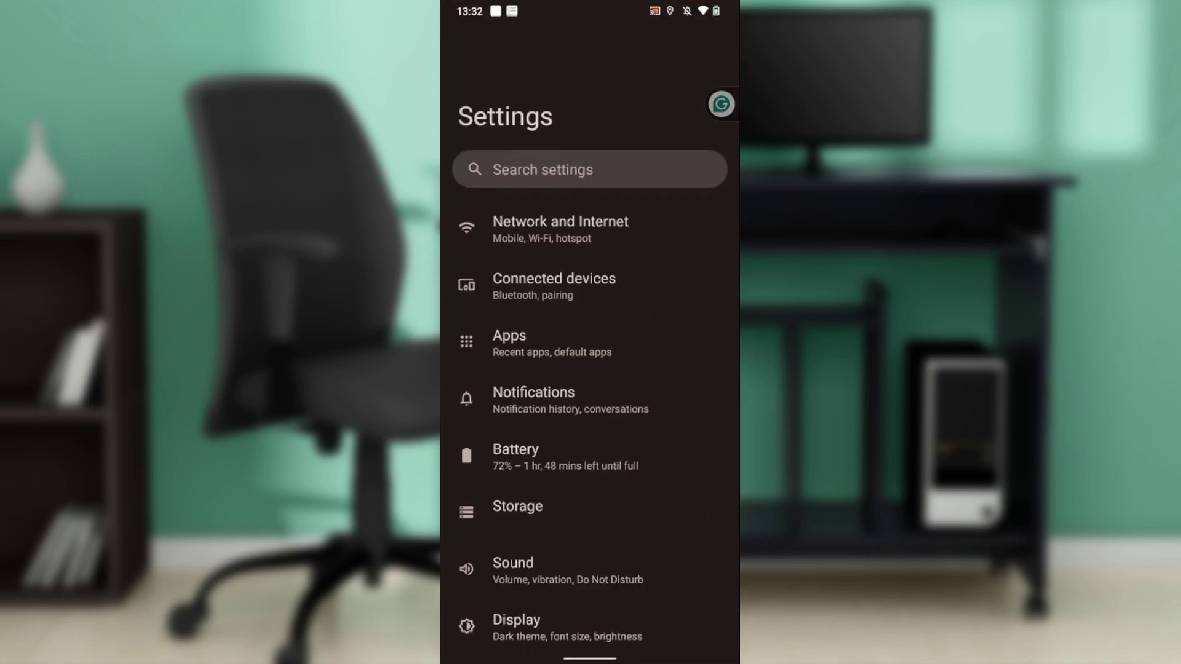
left_click(609, 342)
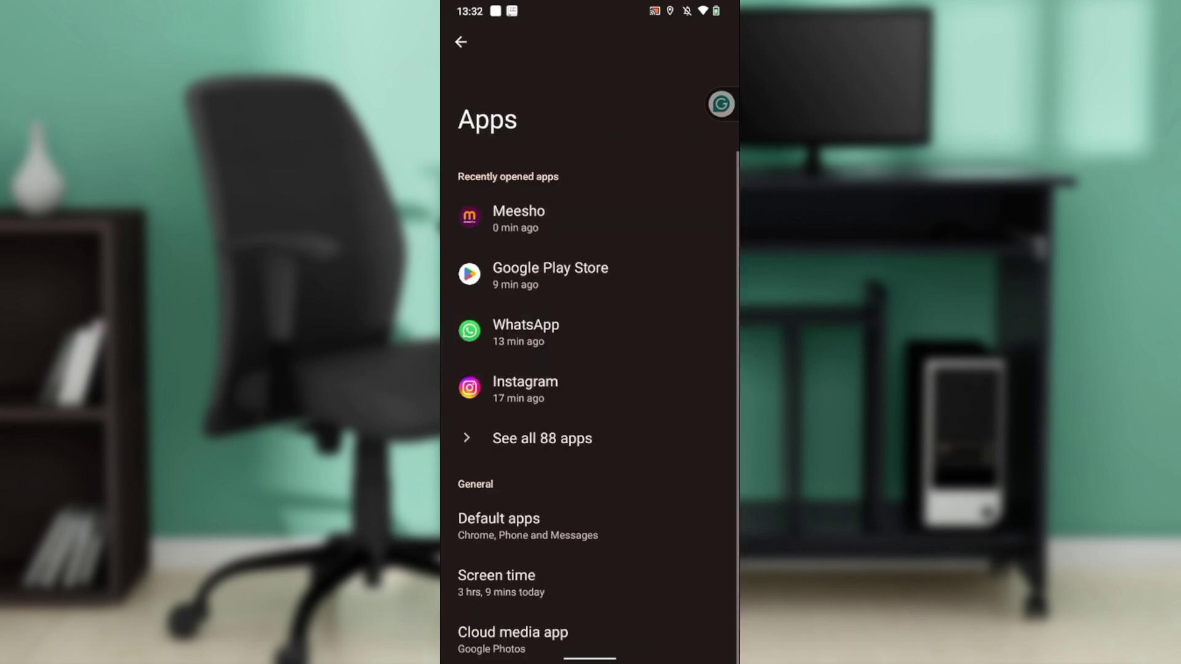
left_click(600, 217)
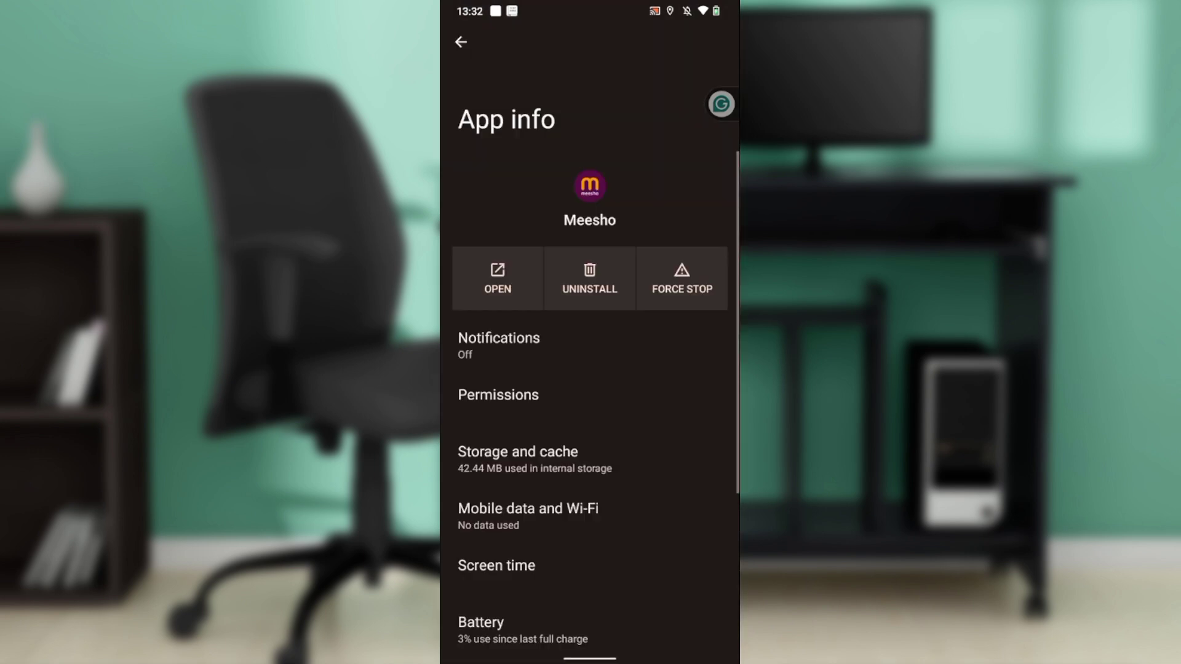
scroll(590, 416, "down", 1)
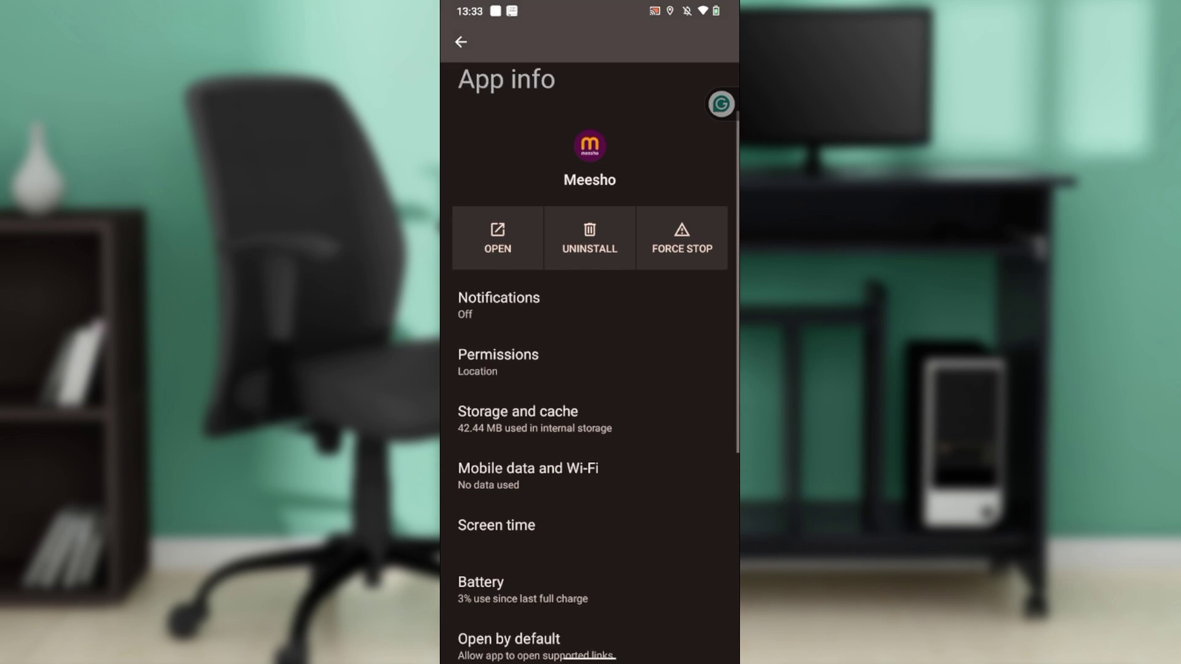
scroll(591, 369, "up", 1)
left_click(590, 460)
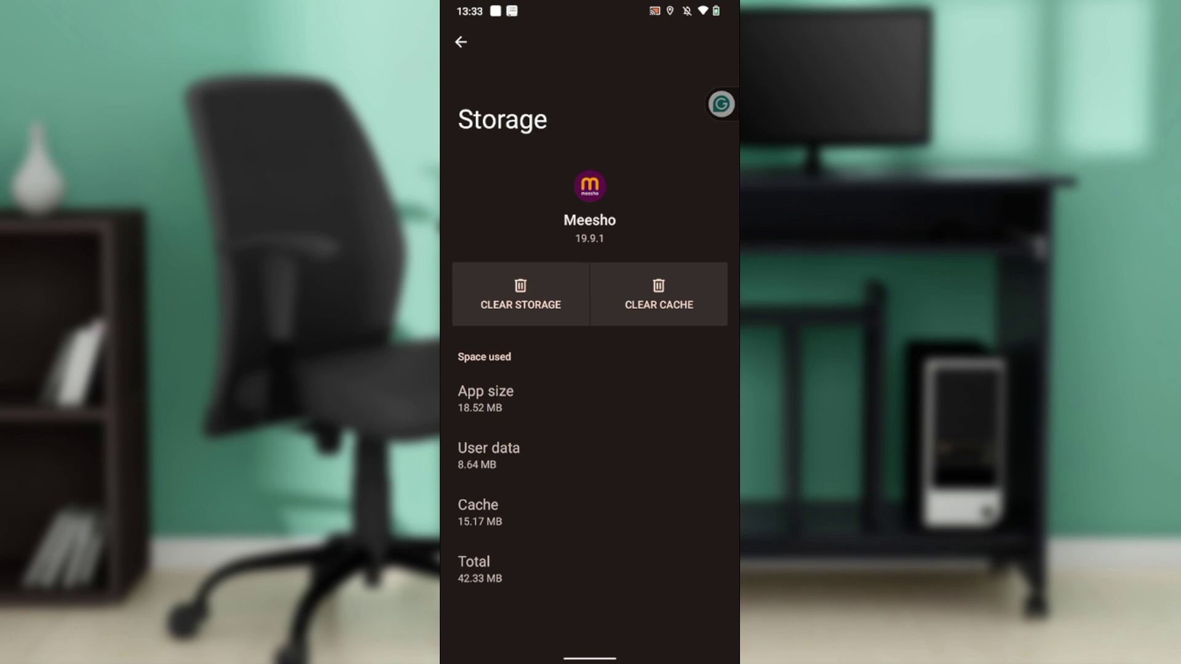
Clear Meesho's 15.17 MB cache to 0 B, then browse the recent apps overview
left_click(660, 295)
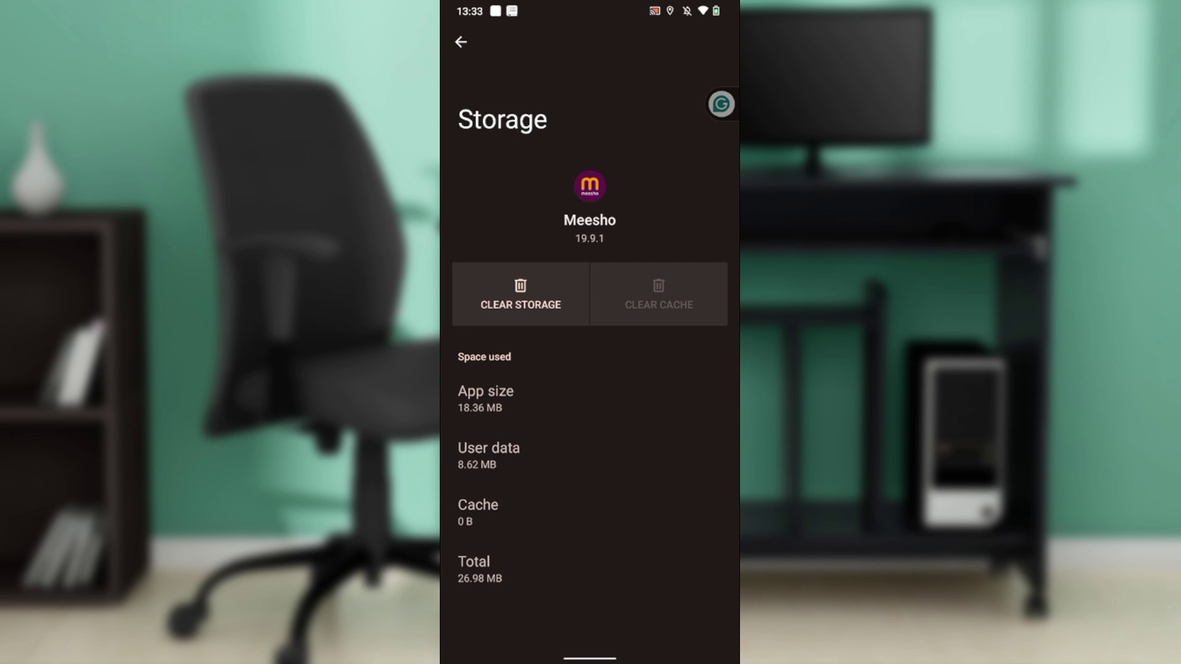
left_click_drag(590, 657, 589, 462)
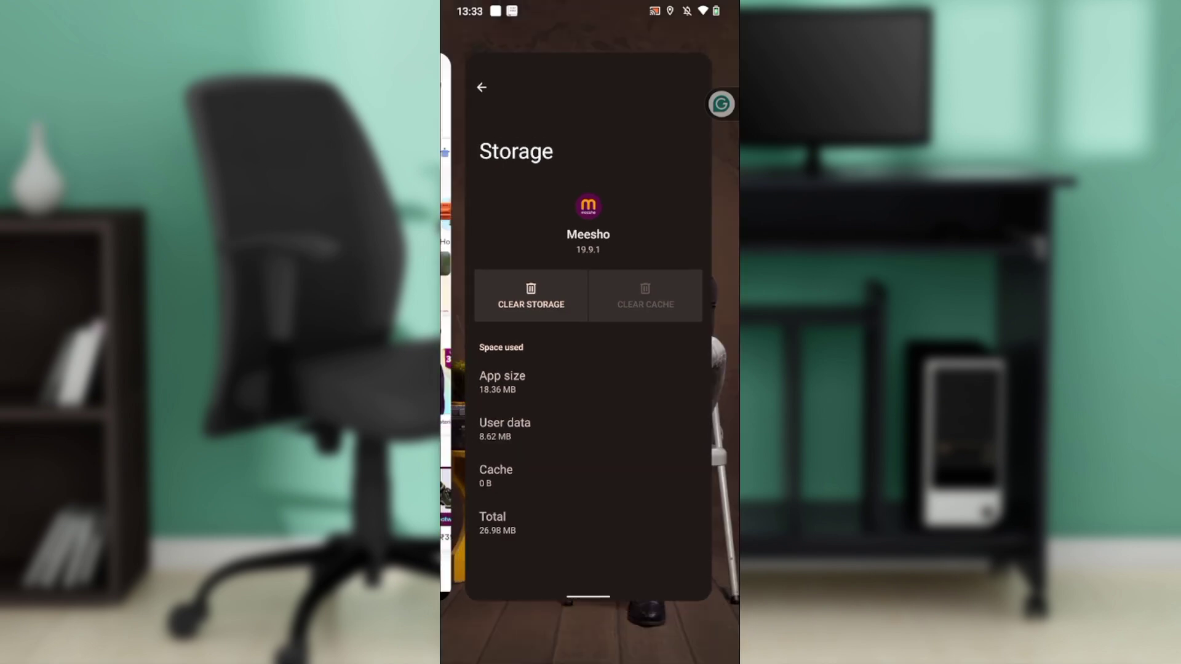
mouse_move(516, 323)
left_mouse_down()
mouse_move(665, 323)
mouse_move(517, 323)
left_mouse_up()
left_click_drag(664, 323, 516, 323)
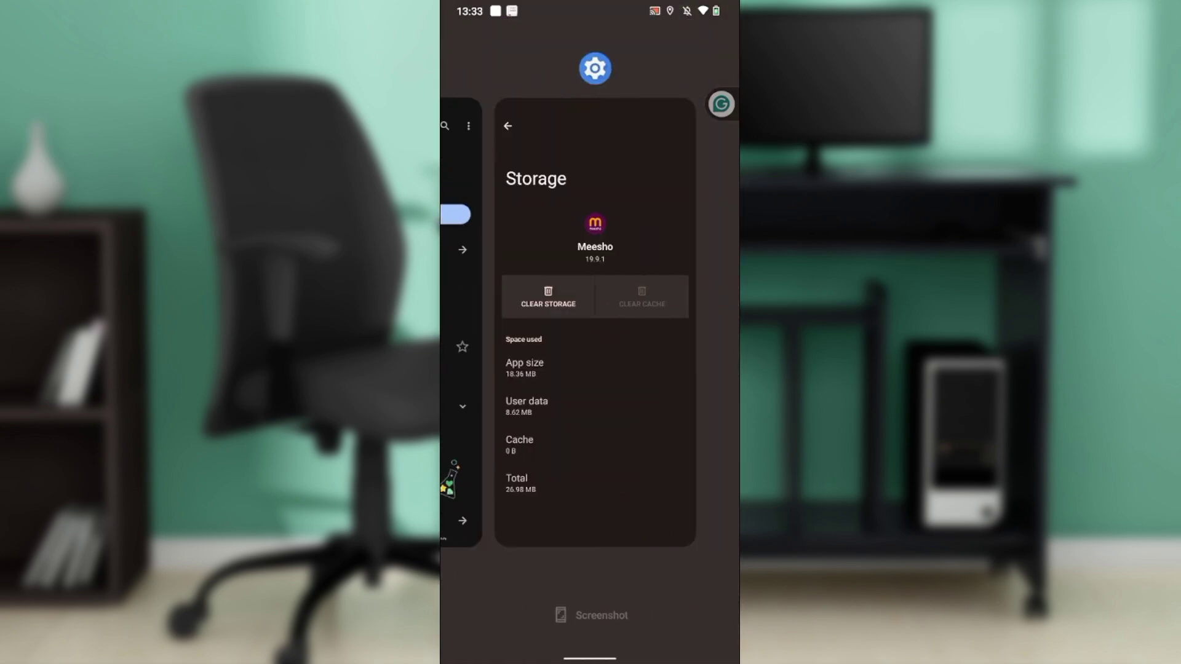
Relaunch Meesho and confirm bus and car still appear in Your Recent Searches
left_click(590, 601)
left_click_drag(590, 553, 589, 185)
scroll(590, 370, "down", 5)
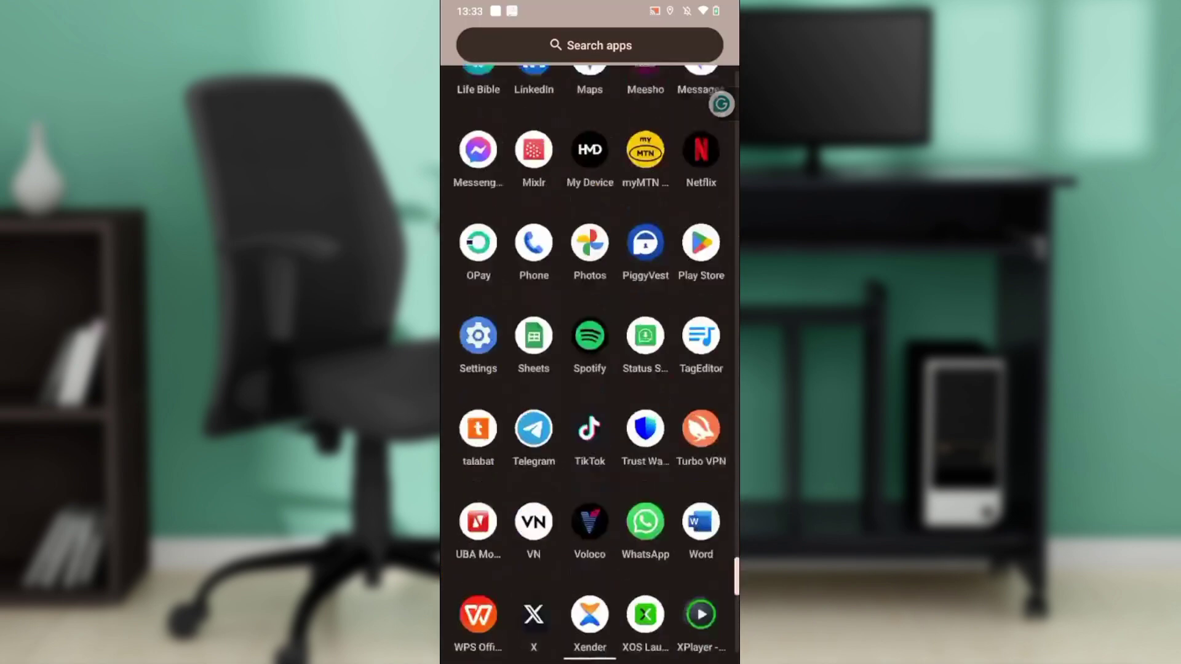
scroll(589, 370, "up", 5)
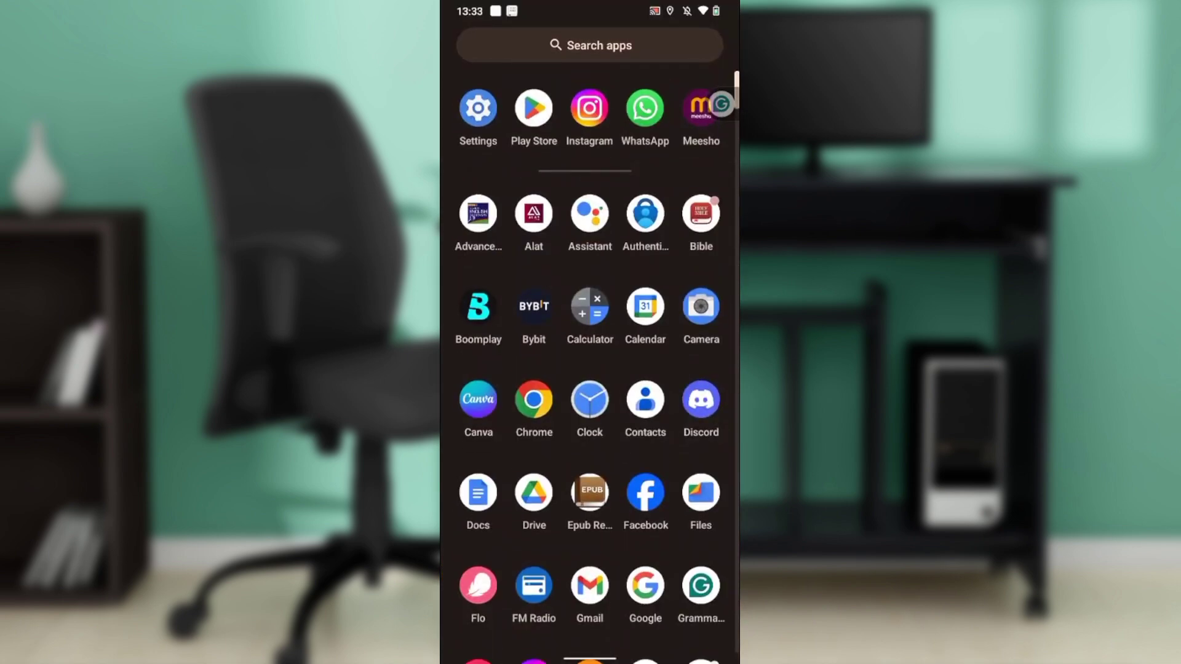
left_click(700, 109)
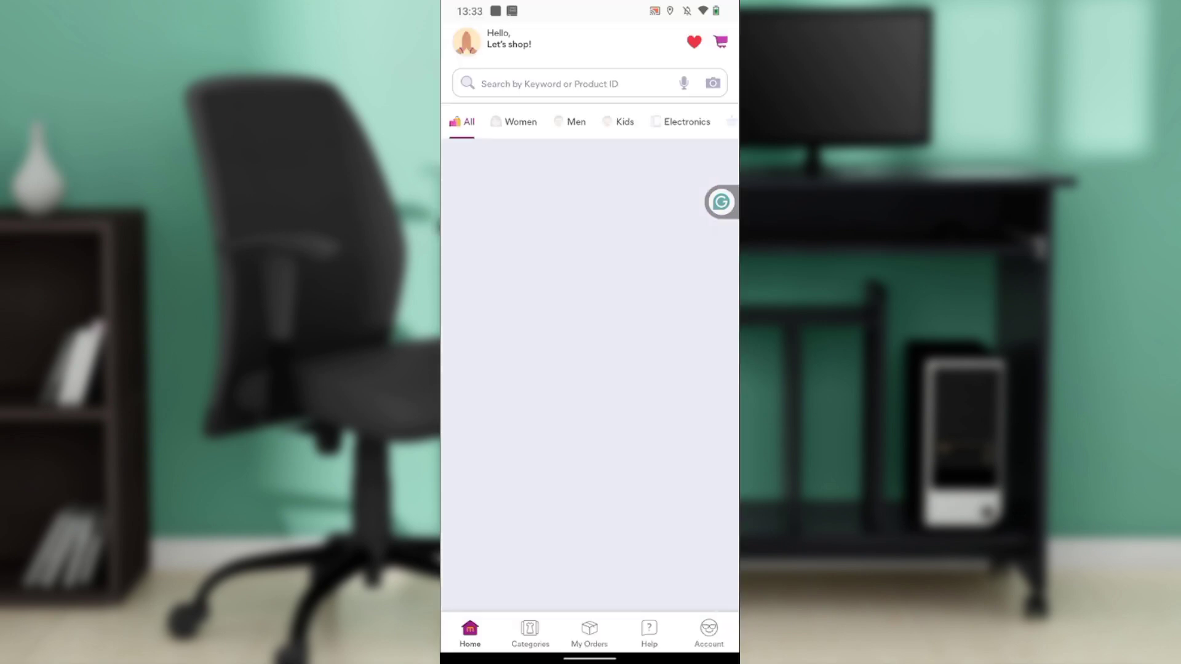
left_click(683, 119)
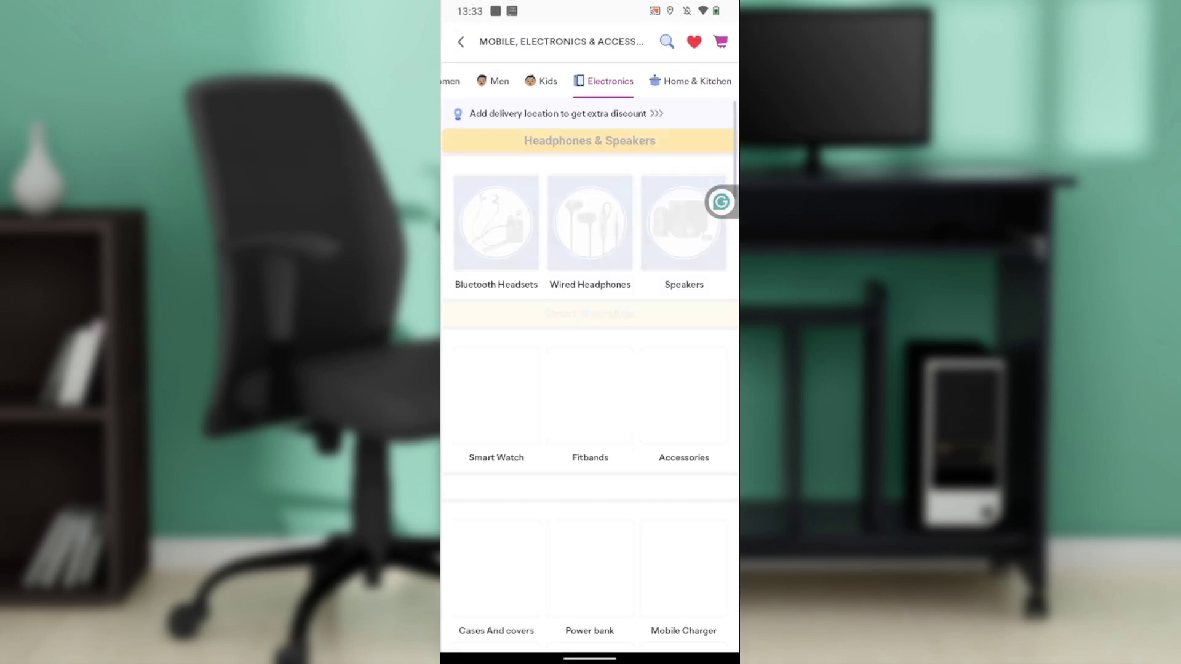
left_click(460, 42)
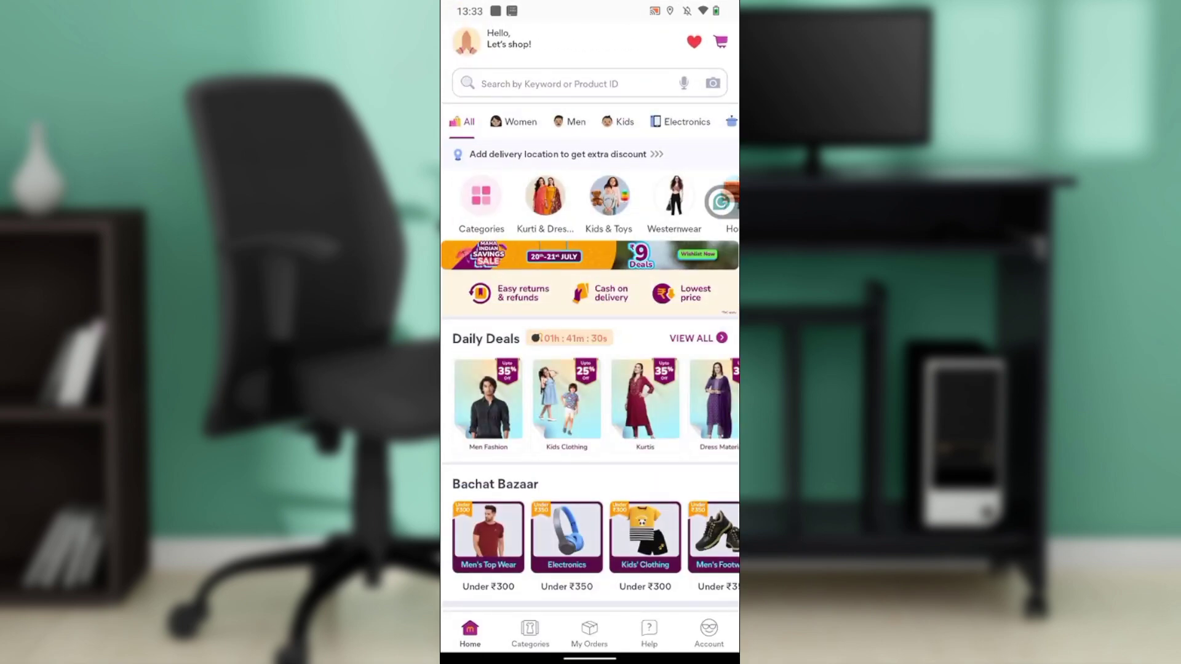
left_click(573, 83)
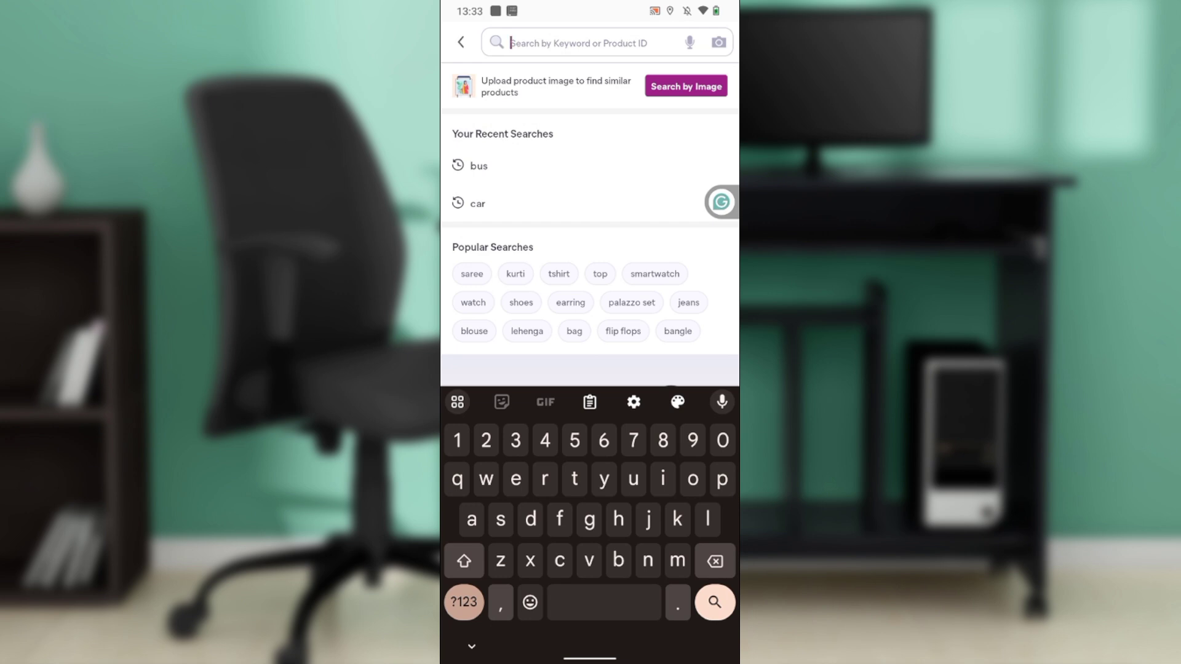
left_click(460, 41)
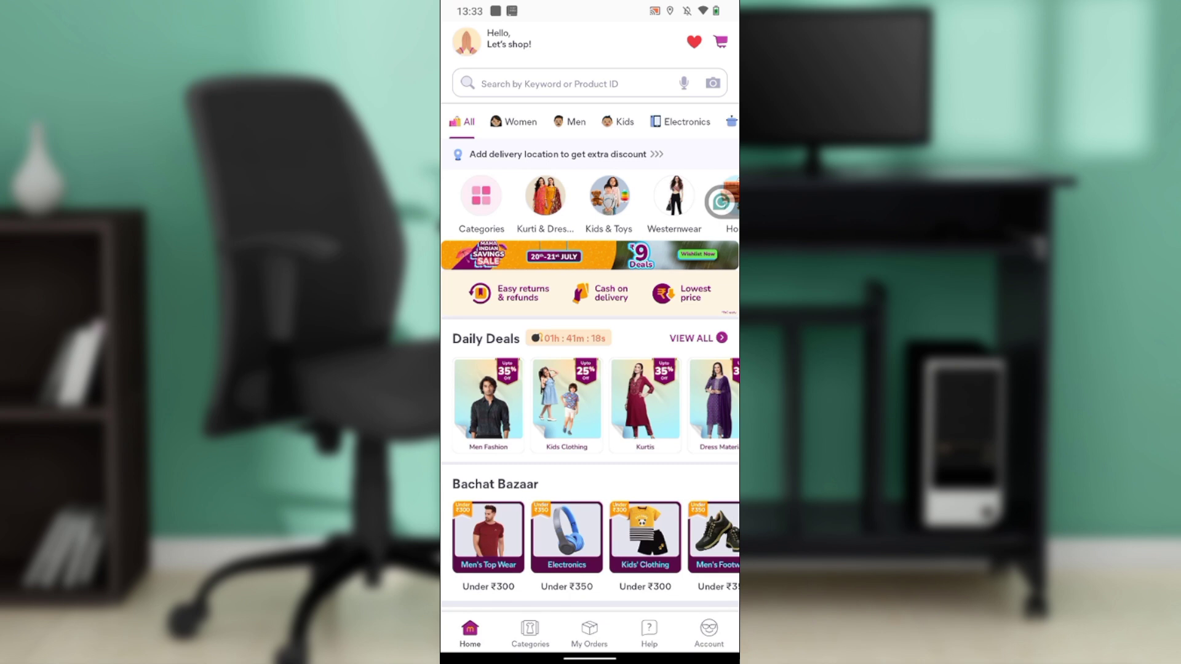
Reopen Meesho's Settings storage page from recent apps, showing 0 B cache and 8.62 MB data
left_click_drag(589, 657, 589, 415)
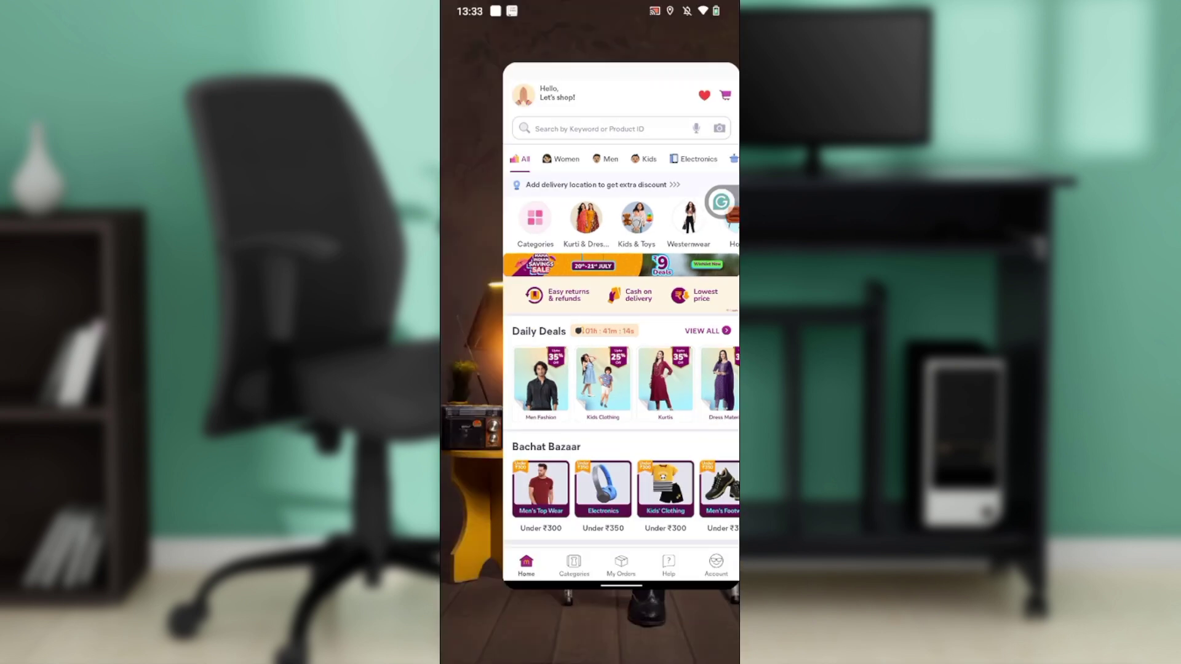
left_click_drag(517, 323, 701, 323)
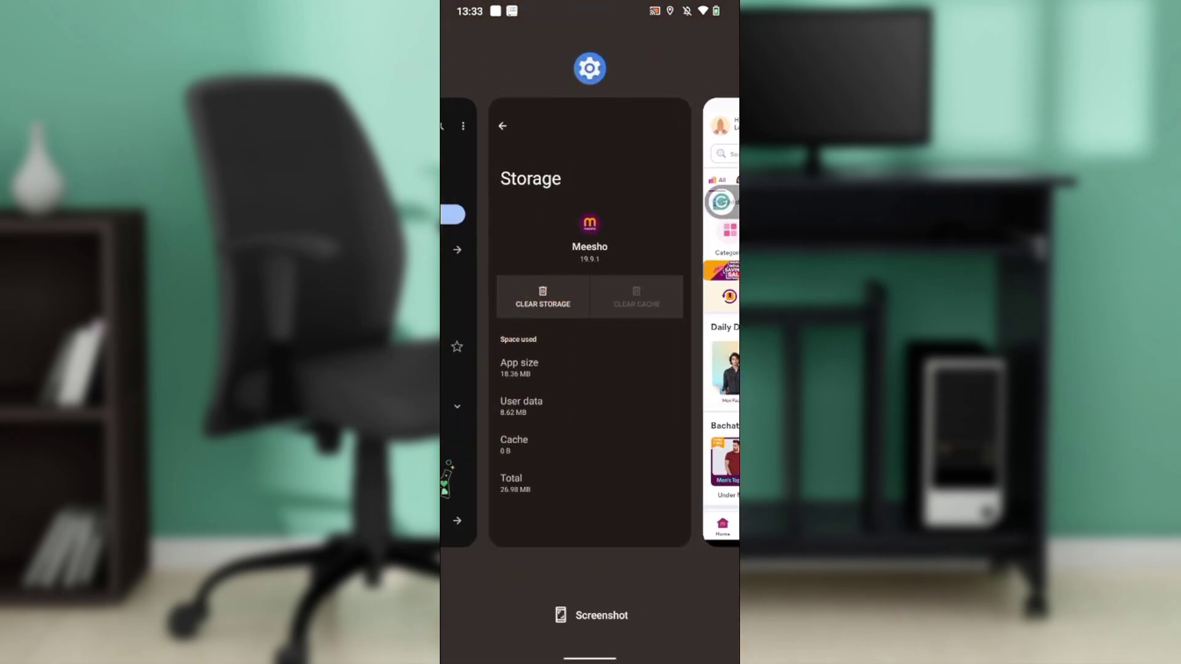
left_click(572, 323)
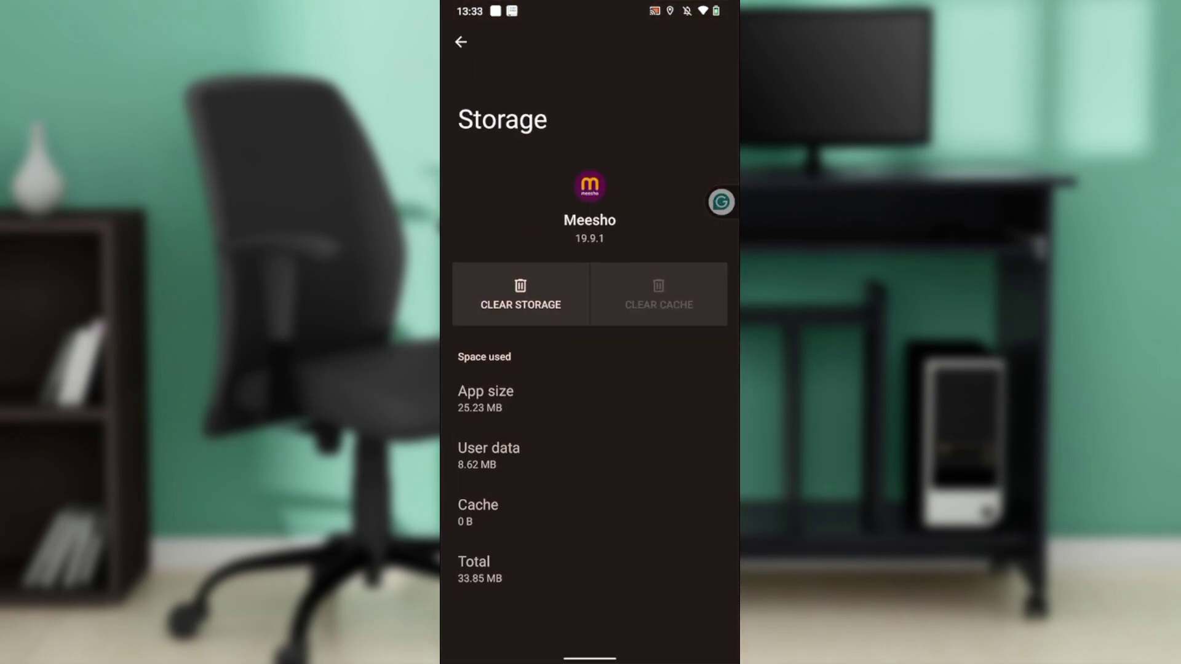